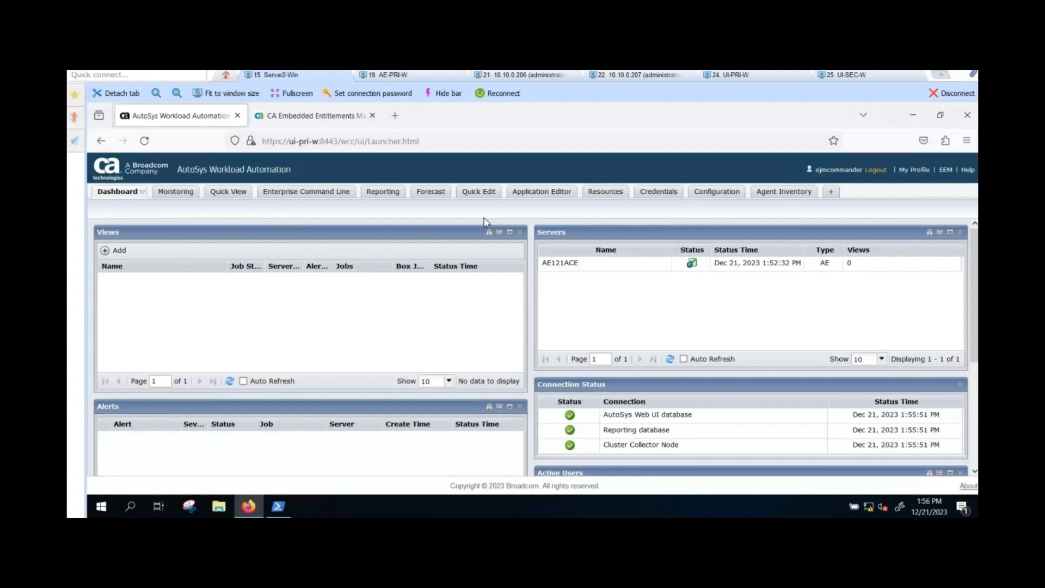
Step: Switch to the UI-PRI-W server and check the status of the CA-wcc-services and CA-wcc services
click(734, 79)
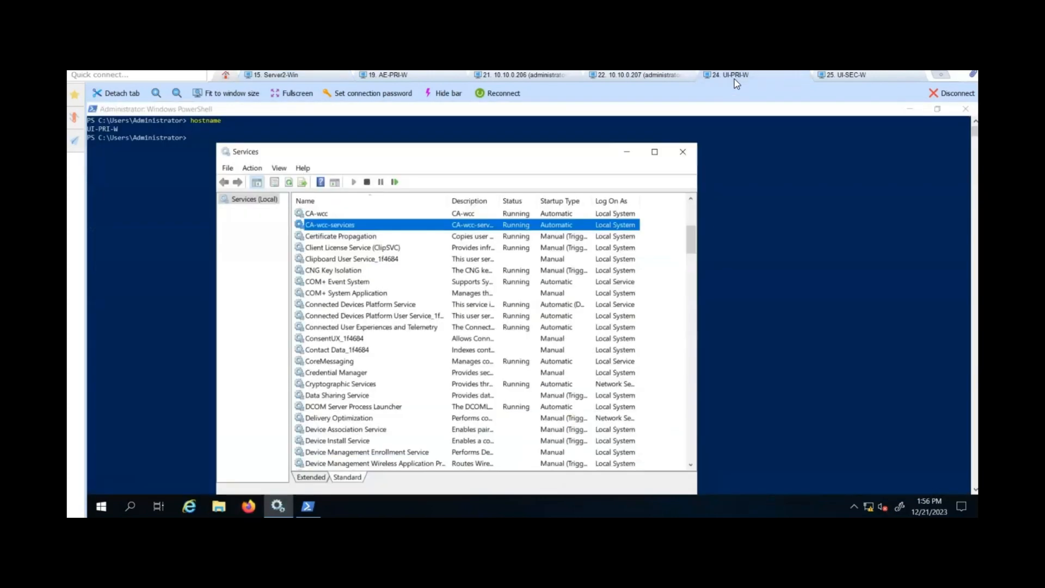
click(324, 227)
click(323, 218)
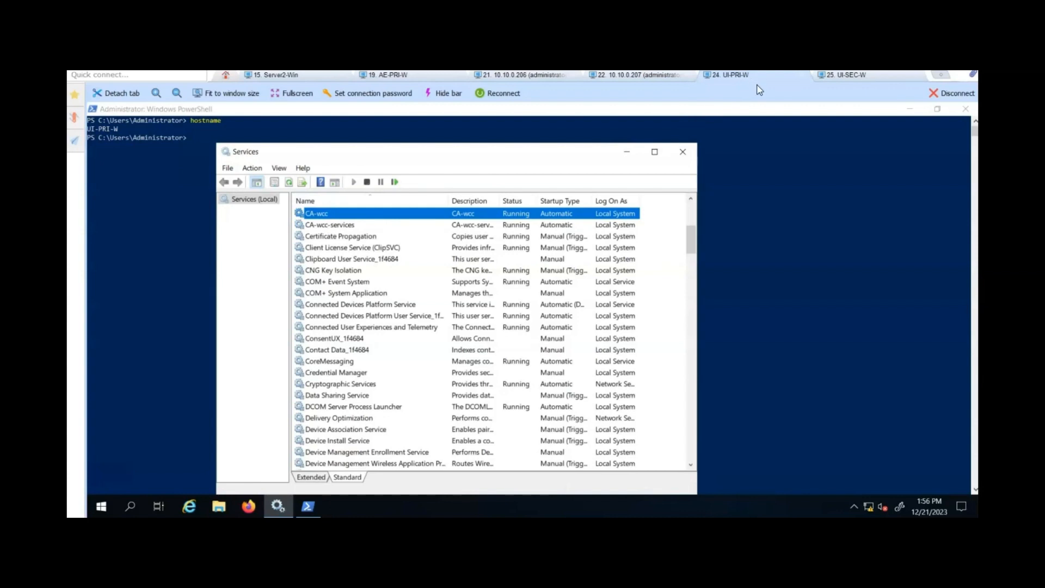
Step: On the UI-SEC-W server, mount the AutoSysWIN12.1.01.00 image from the recent files and launch its install application
click(832, 77)
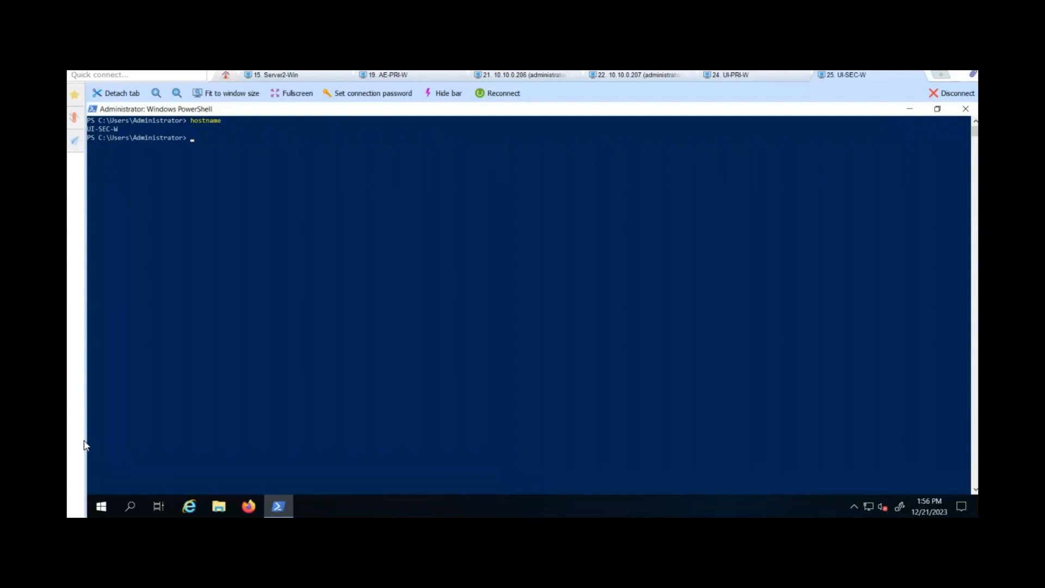
click(223, 505)
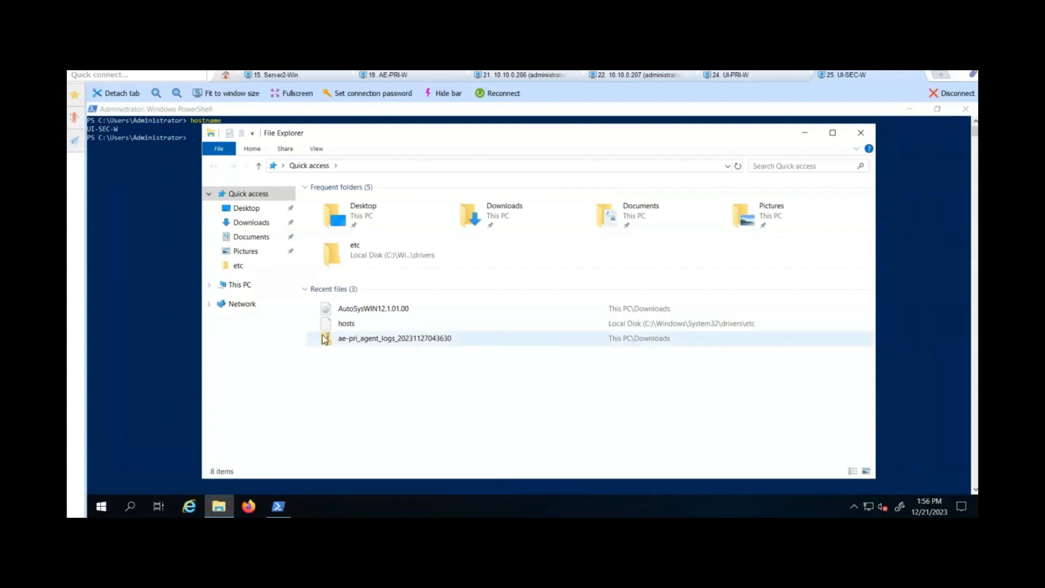
double_click(351, 312)
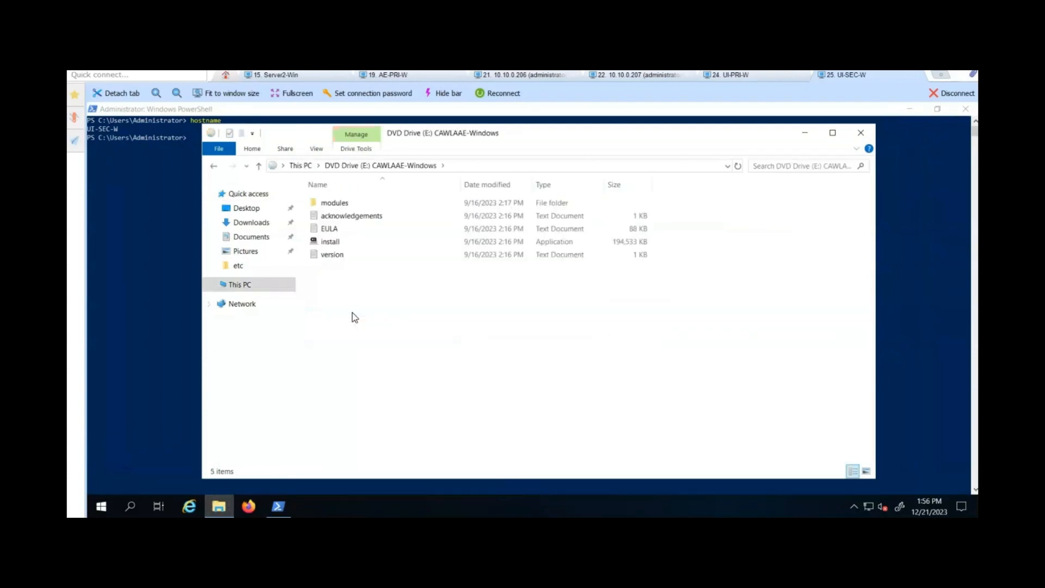
click(330, 242)
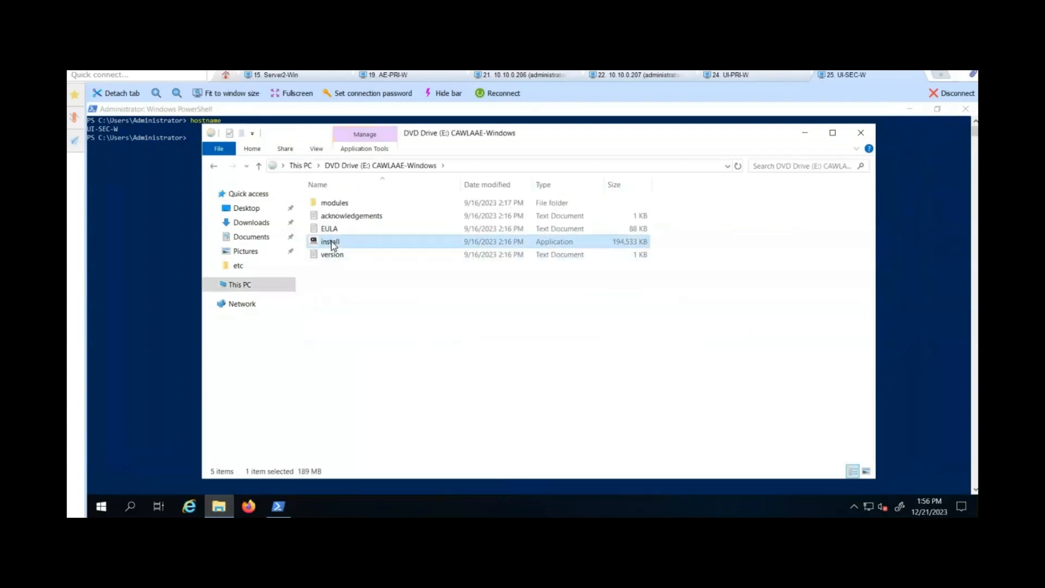
right_click(332, 243)
click(347, 262)
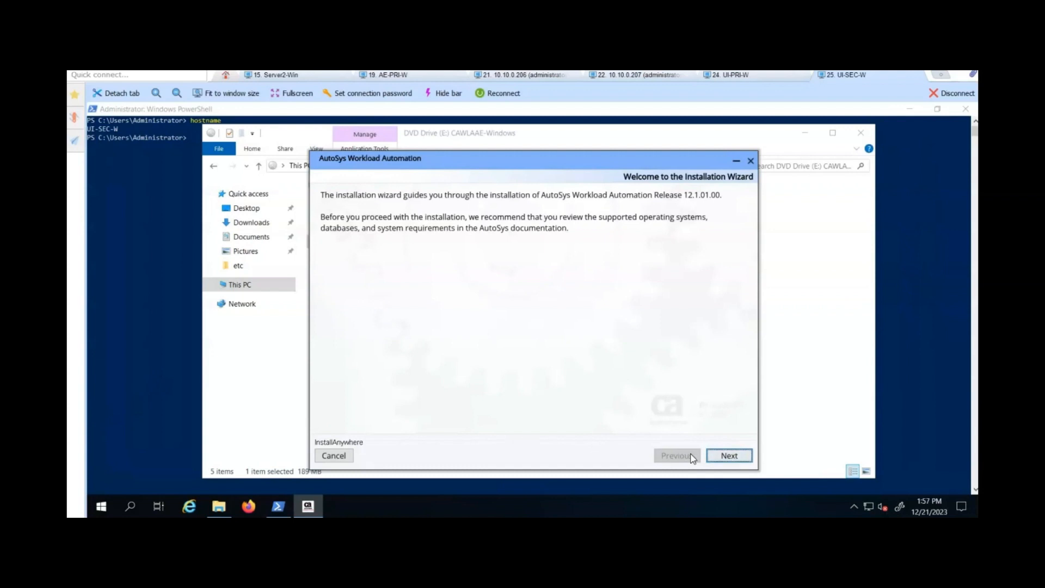
Step: Proceed past the installation wizard's welcome page and accept the terms of the License Agreement
click(729, 456)
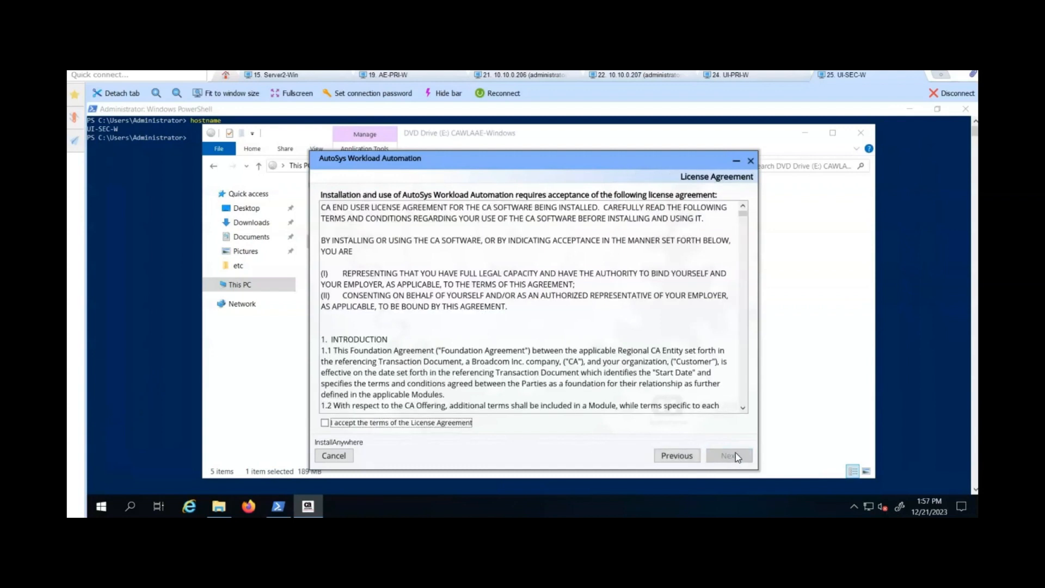
click(469, 423)
click(730, 455)
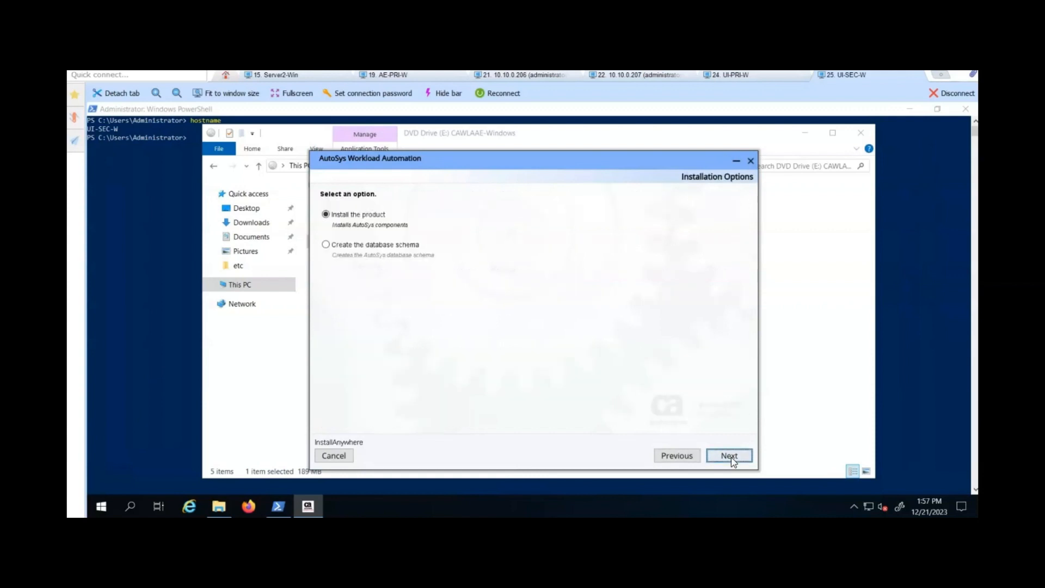
Step: Choose to install the product in Custom mode using the Java VM installed with the application
click(373, 218)
click(728, 457)
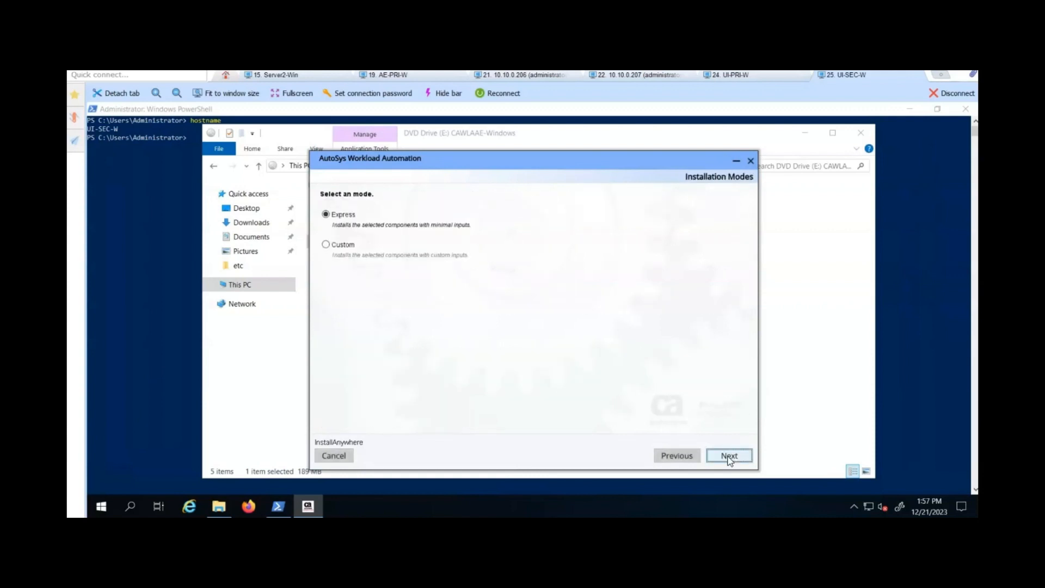
click(352, 245)
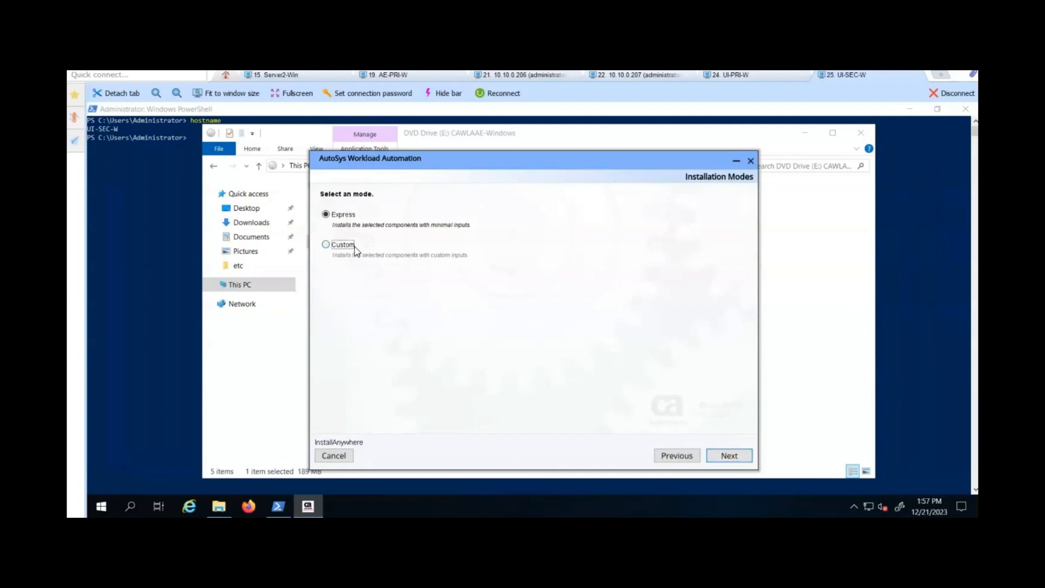
click(728, 457)
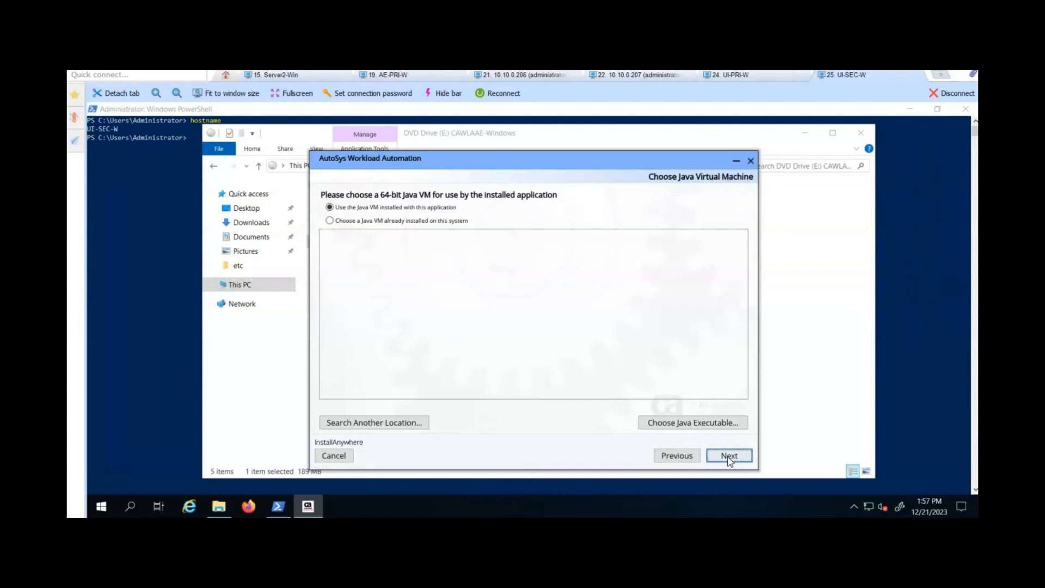
click(730, 458)
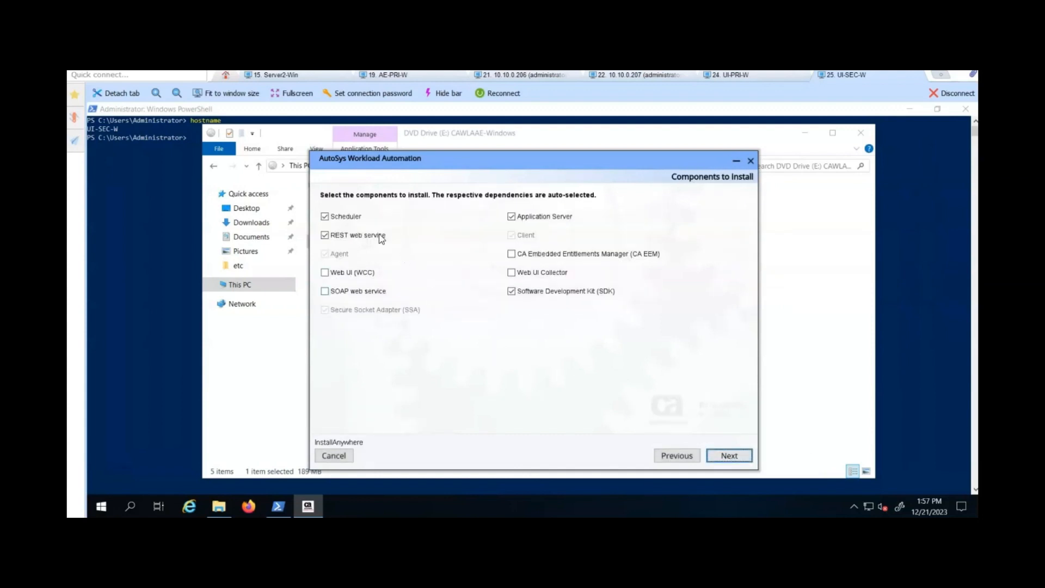
Step: Clear all preselected components and select only Web UI (WCC) with its automatic dependencies for installation
click(341, 217)
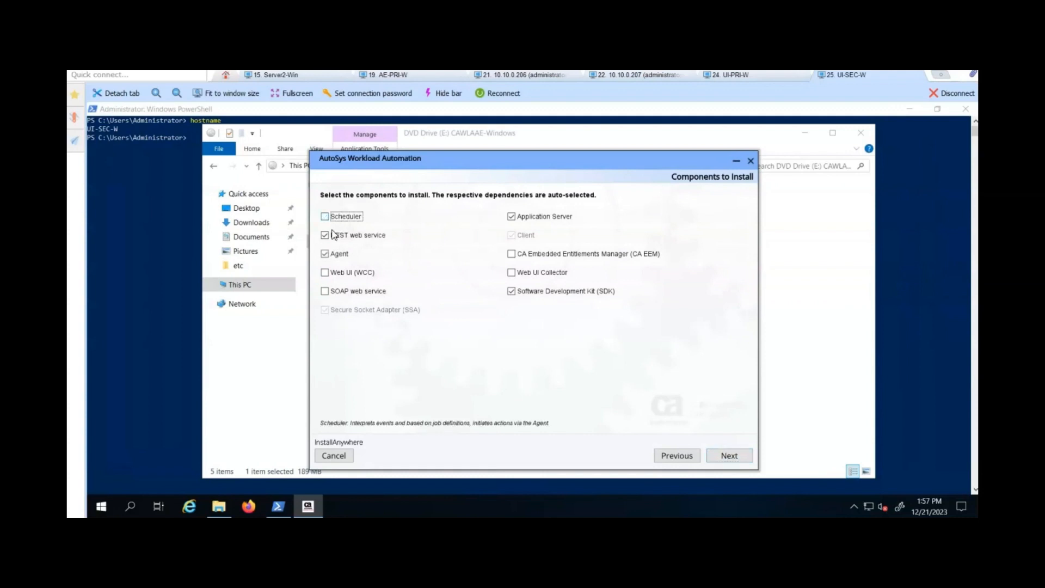
click(335, 235)
click(539, 216)
click(525, 235)
click(526, 290)
click(375, 312)
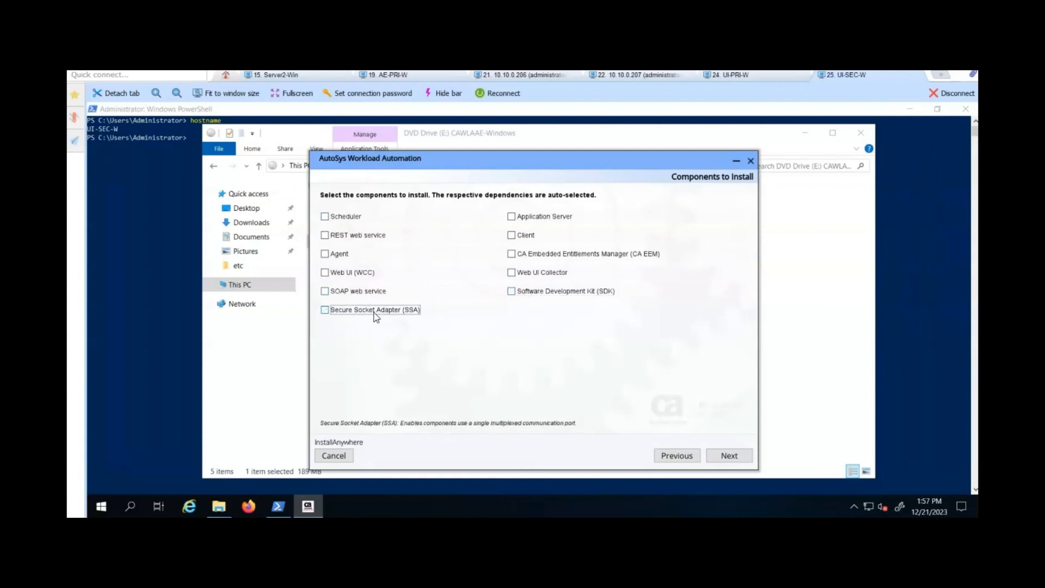
click(325, 273)
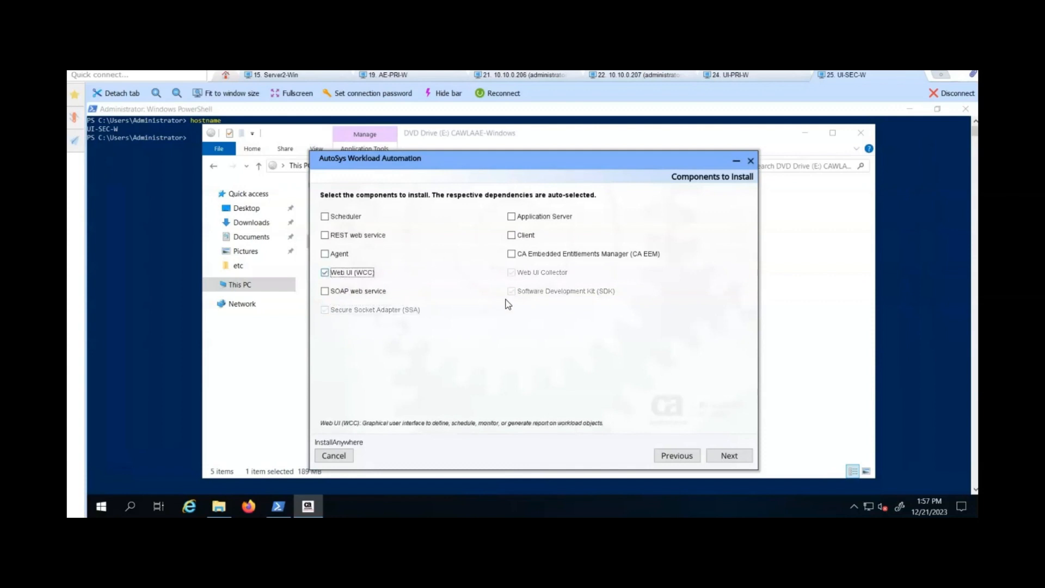
click(727, 458)
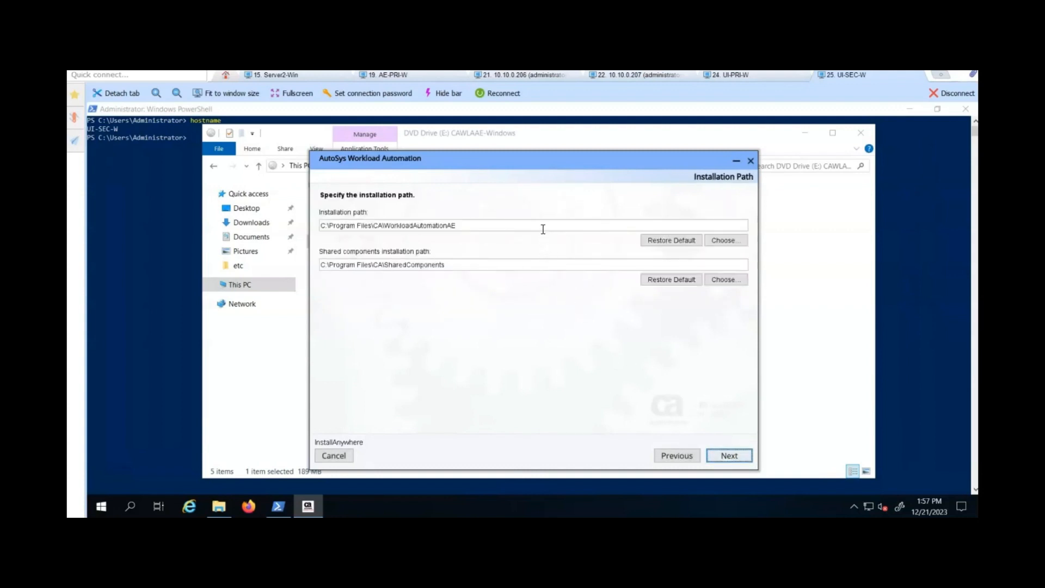
Step: Keep the default installation paths without FIPS 140-2 compliance, and turn off database schema creation for the Microsoft SQL Server Web UI database
click(732, 454)
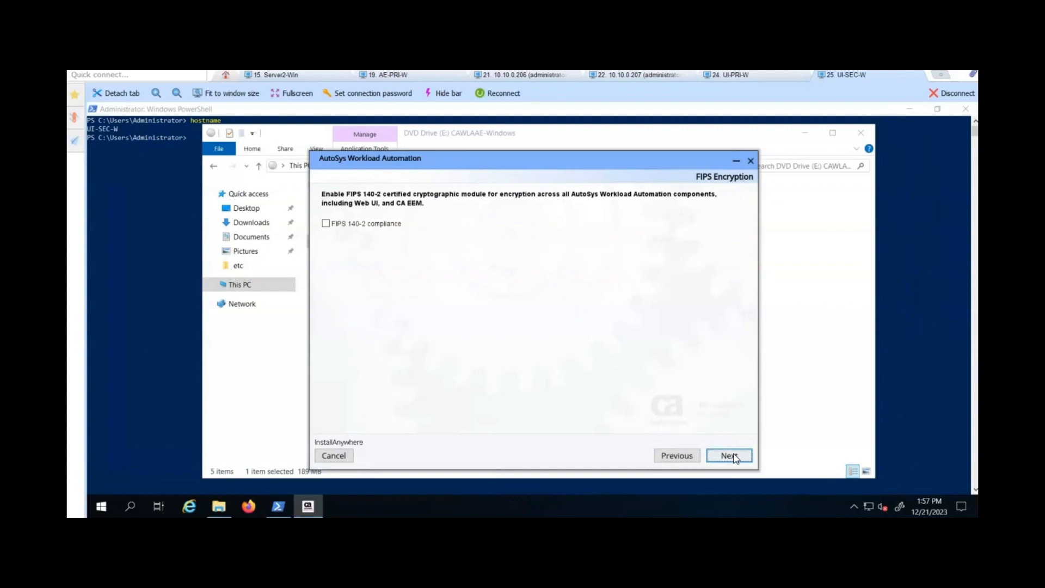
click(729, 455)
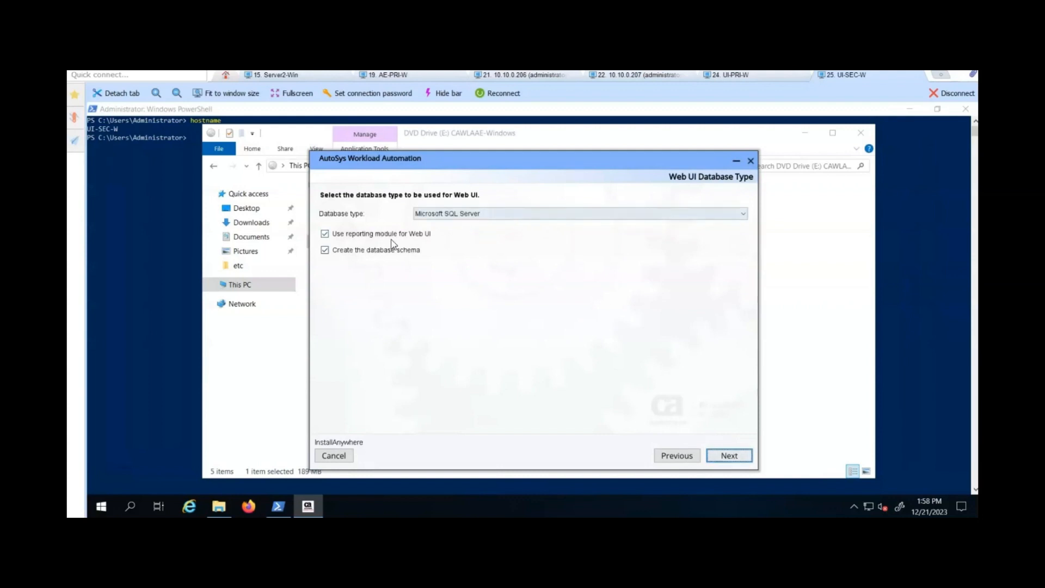
click(326, 251)
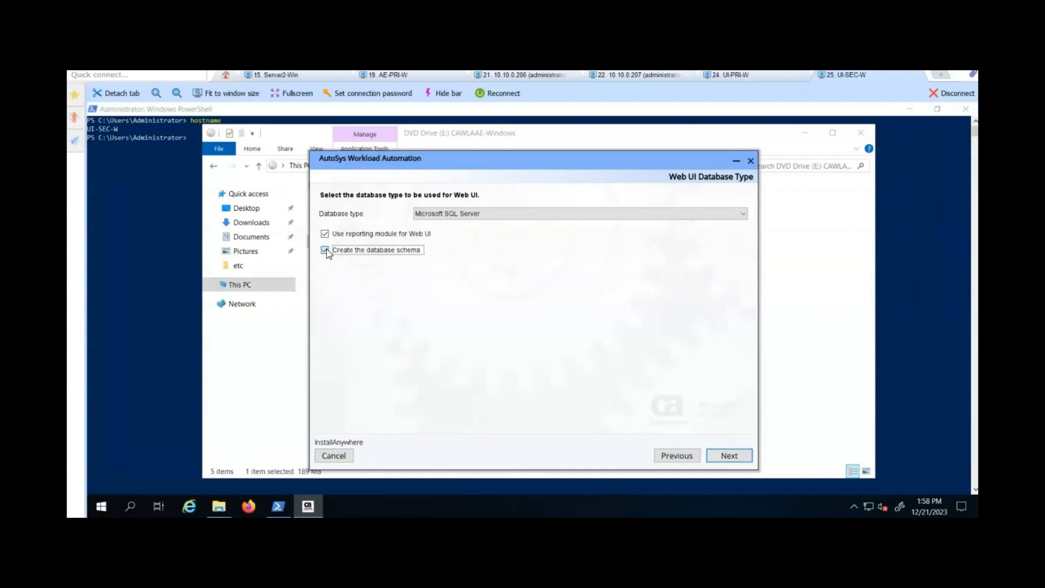
click(717, 459)
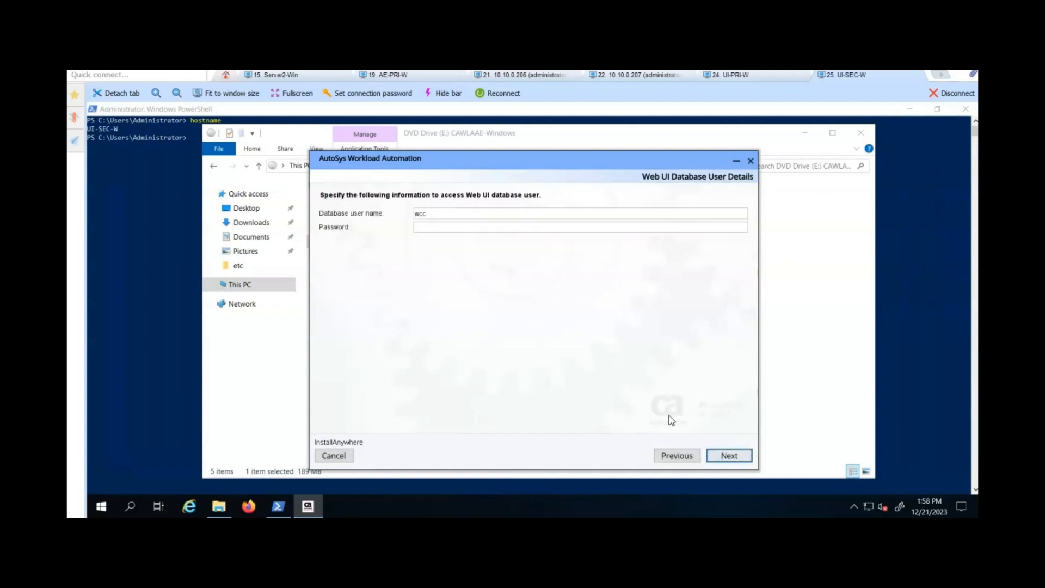
Step: Enter the password for the wcc Web UI database user and continue to the database properties
click(451, 231)
text(•••••••)
click(722, 460)
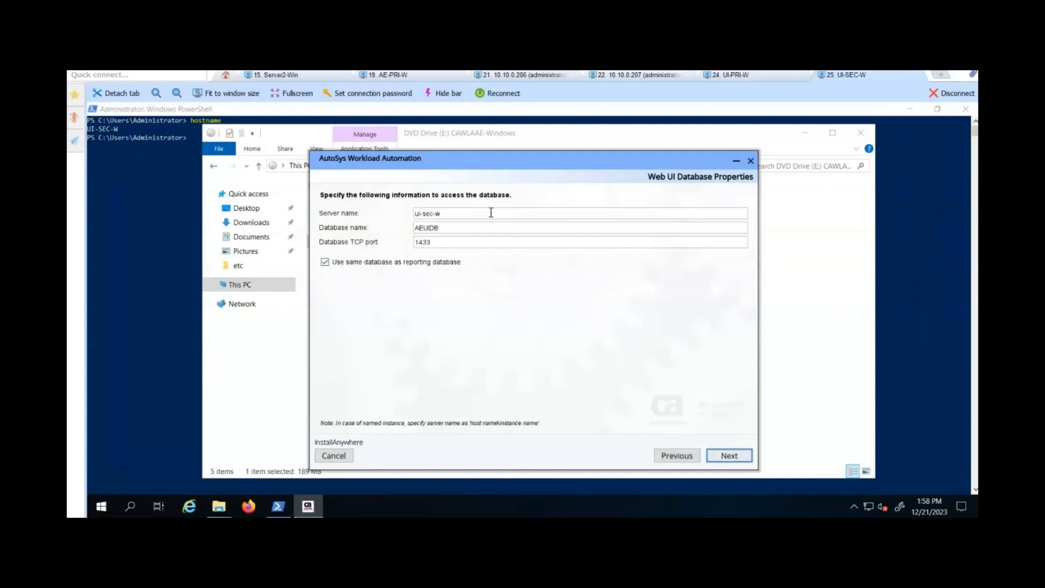
Step: Set the Web UI database server to db-pri and the database name to UI121DBW, and agree to configure this Web UI only for HA
drag(490, 212, 398, 211)
text(db-pri)
key(Tab)
key(BackSpace)
key(BackSpace)
key(BackSpace)
key(BackSpace)
key(BackSpace)
key(BackSpace)
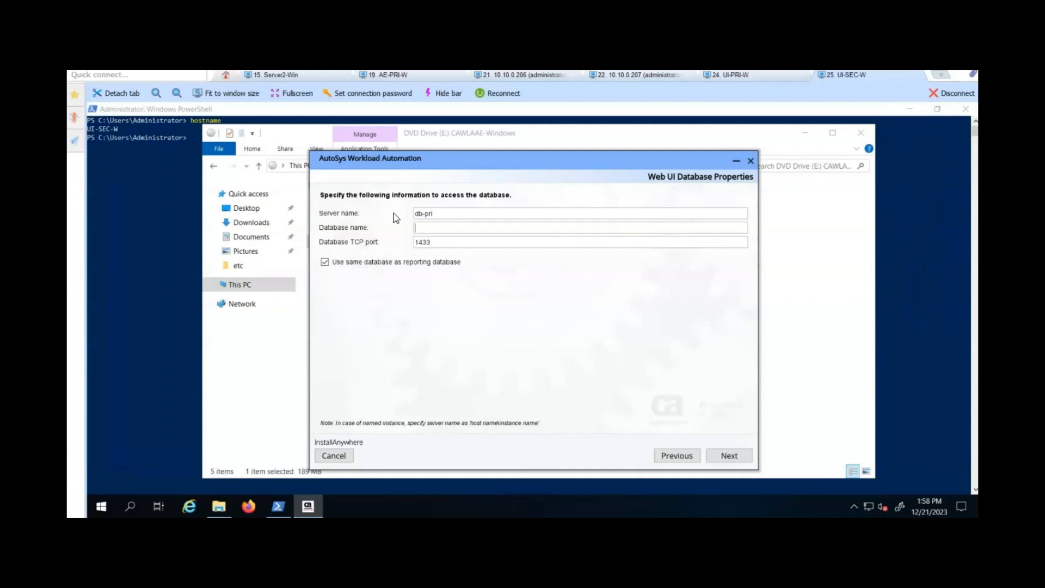
text(UI121DBW)
click(731, 457)
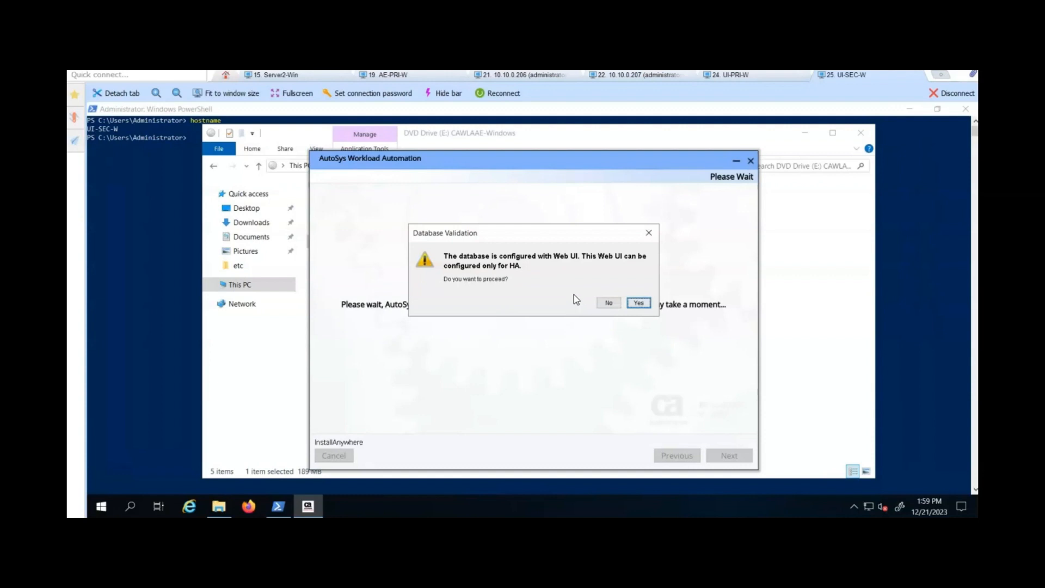
click(639, 303)
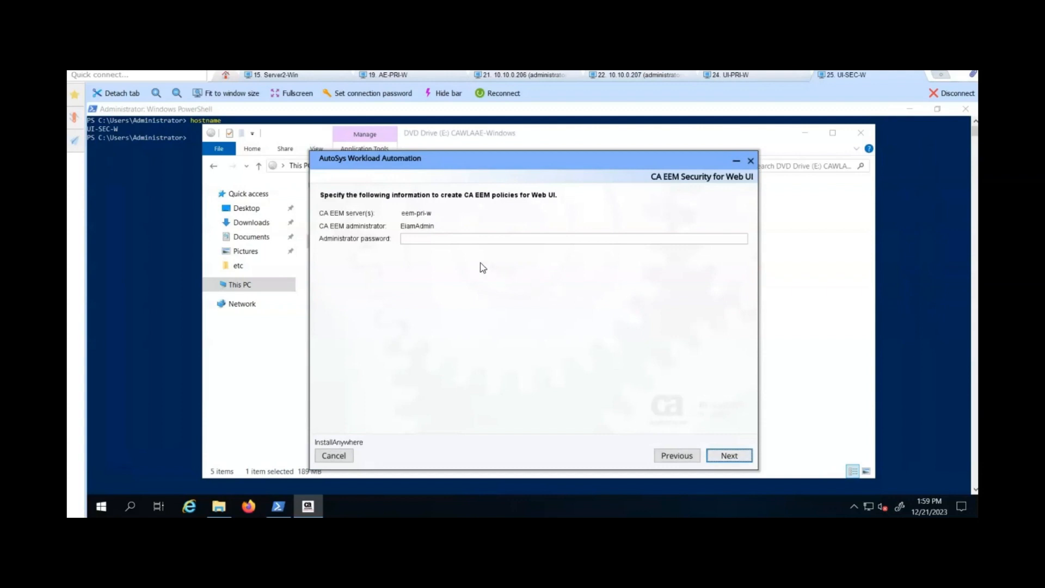
Step: Enter the CA EEM administrator password for creating the Web UI policies and continue to the port configuration
click(456, 239)
text(•••••••••)
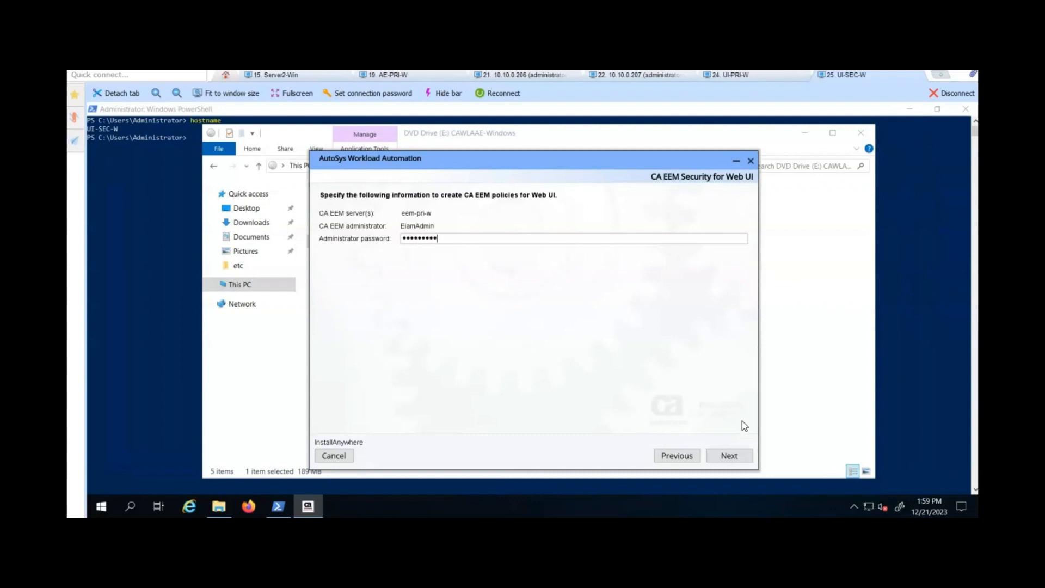
click(729, 456)
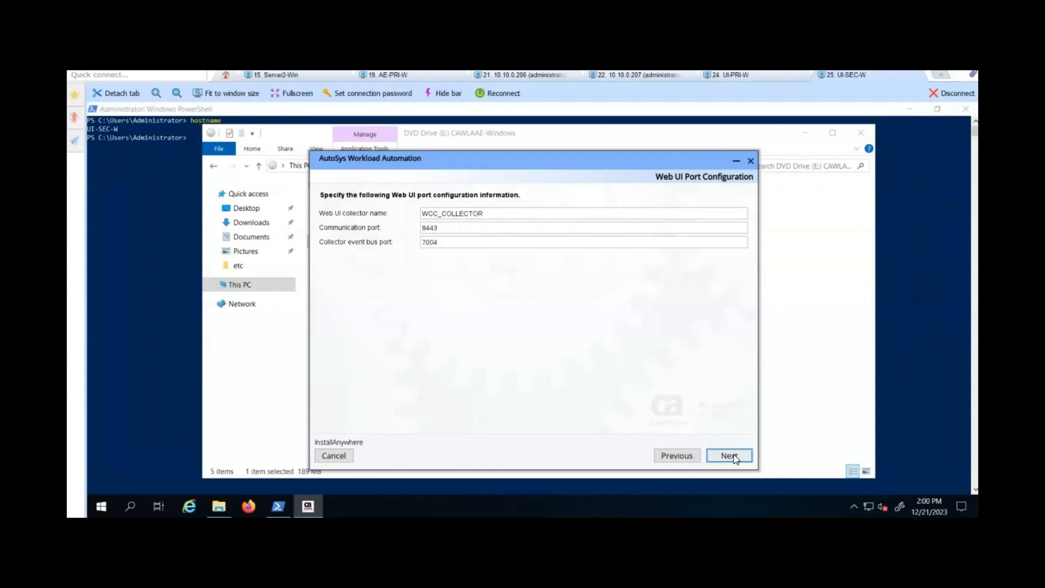
Step: Accept the default Web UI ports and service startup options, run the installation, and finish the wizard
click(732, 456)
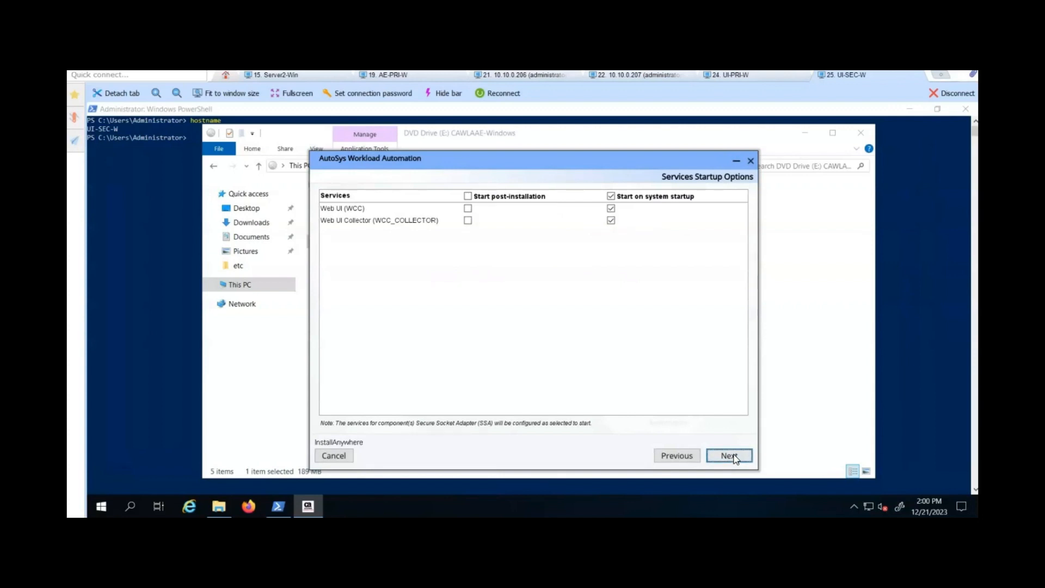
click(730, 456)
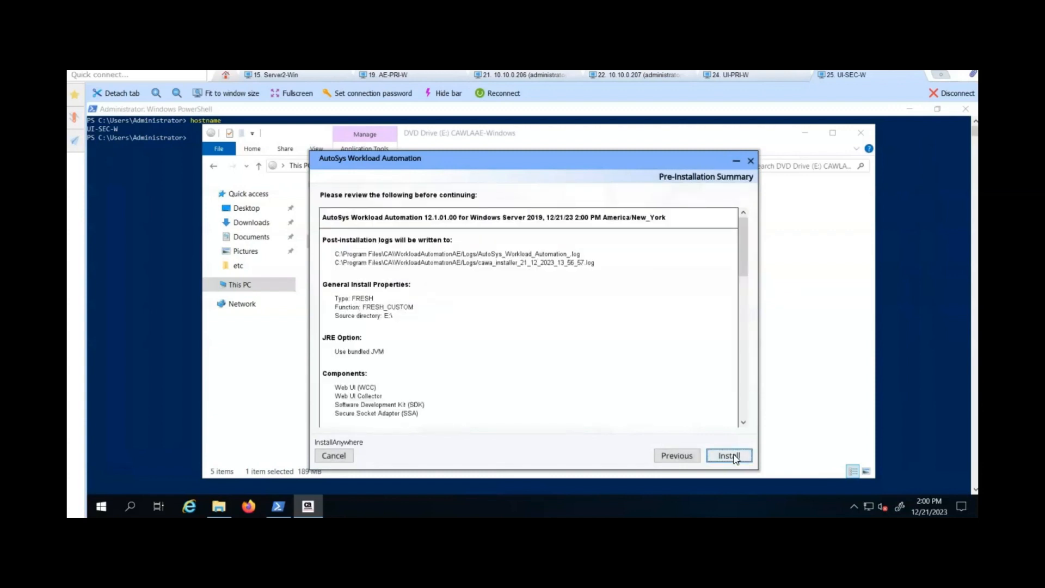
click(729, 455)
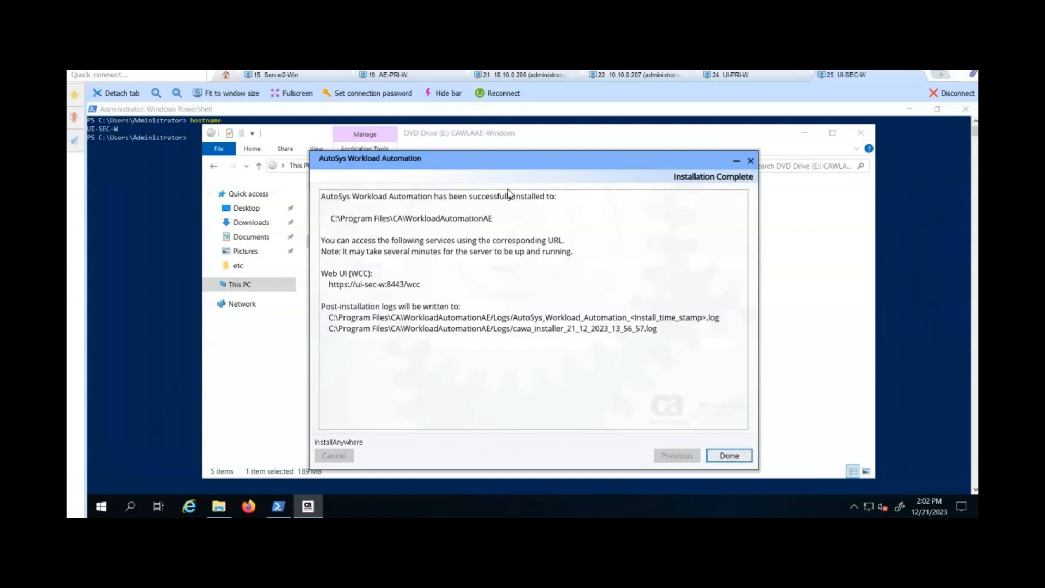
click(724, 458)
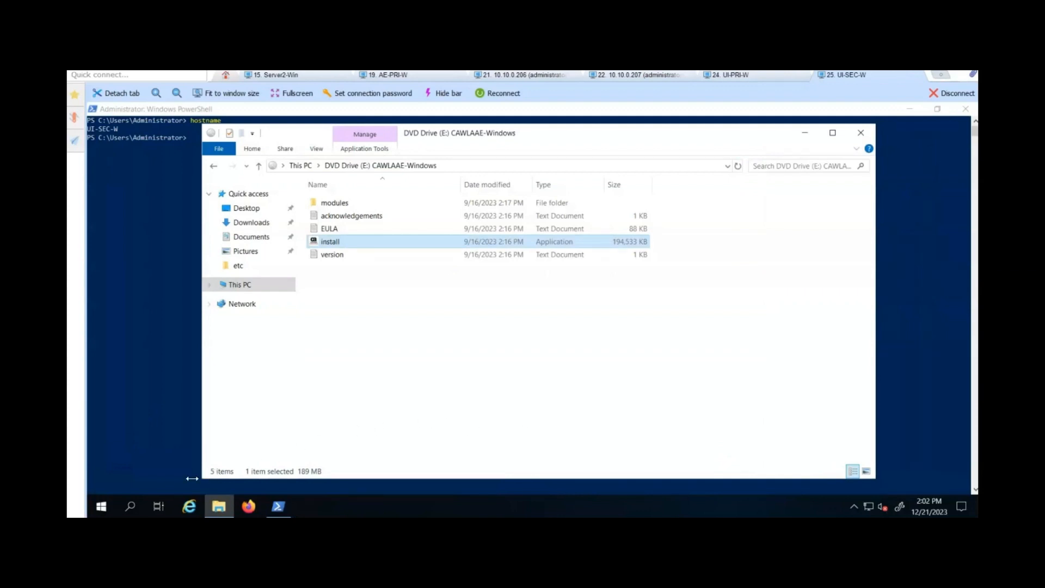
Step: Open the Windows Services console on UI-SEC-W and check the status of CA-wcc-services and CA-wcc
click(103, 507)
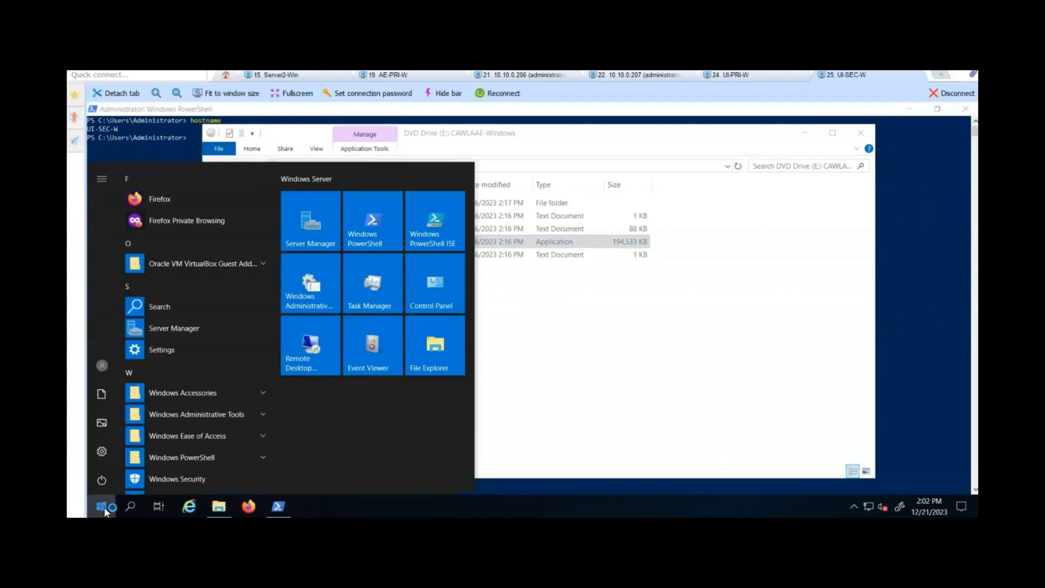
text(services)
key(Return)
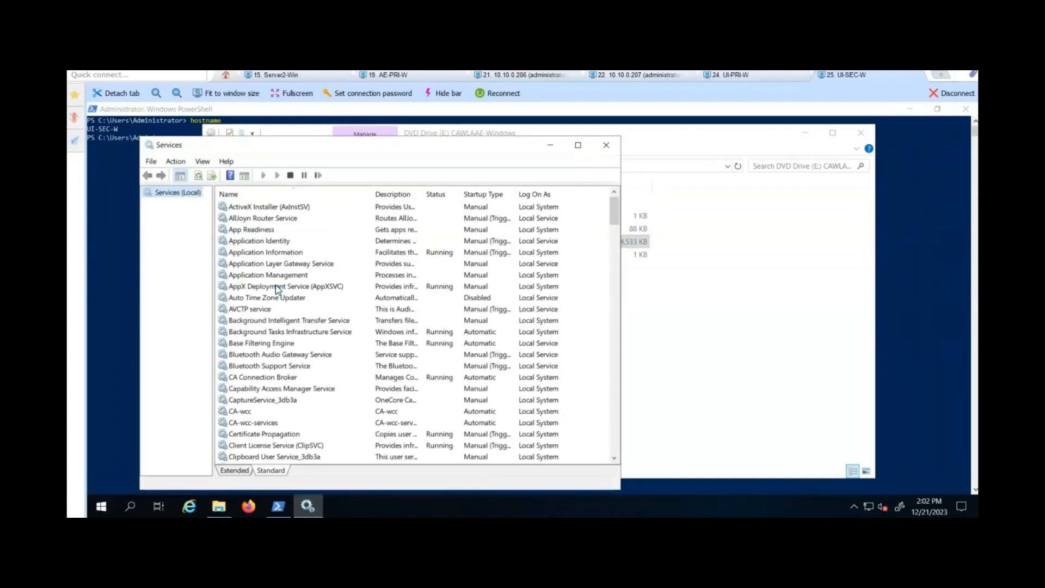
click(247, 422)
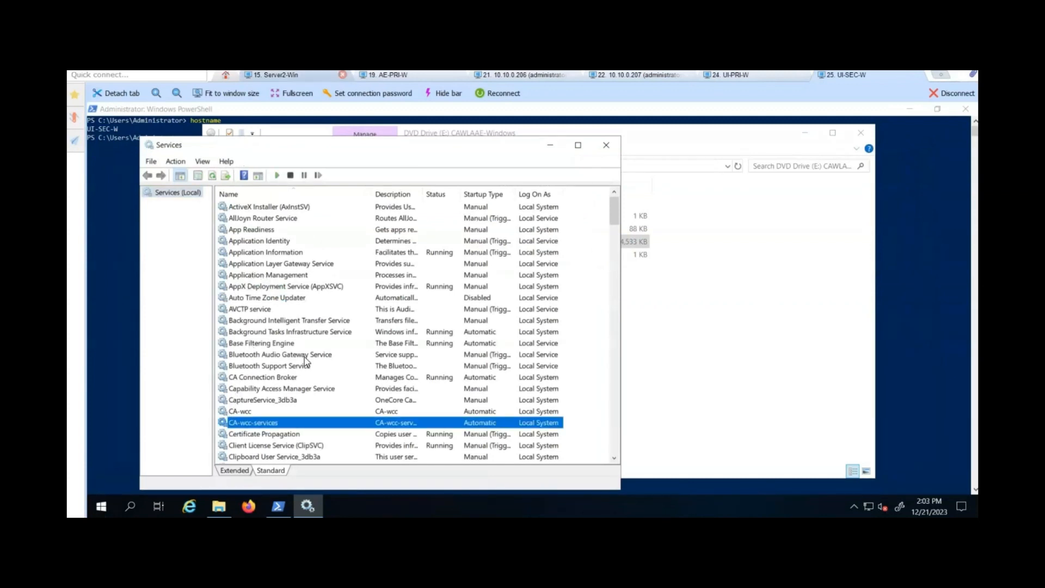
click(252, 411)
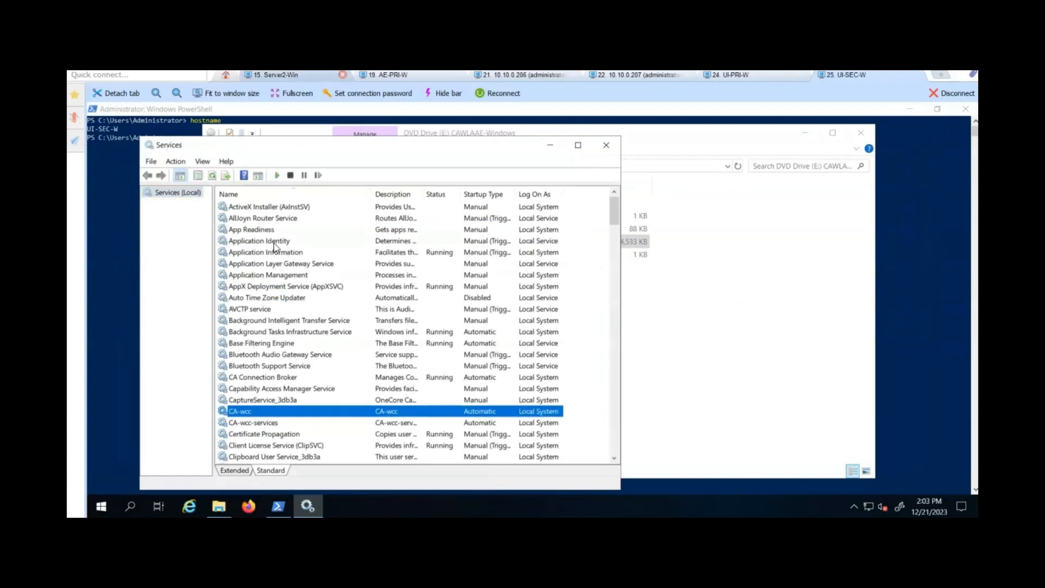
Step: Start the CA-wcc service on UI-SEC-W
click(277, 176)
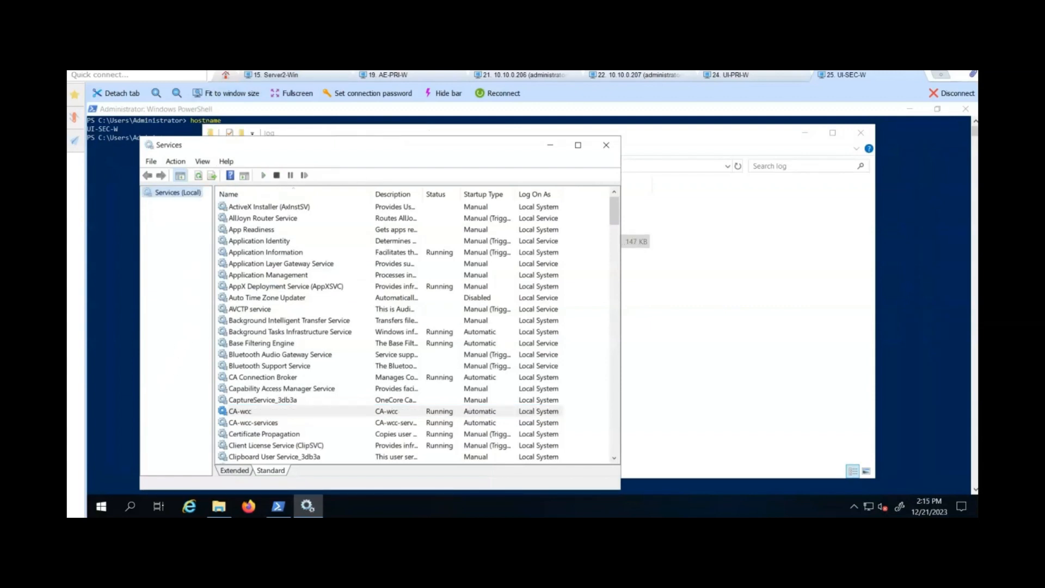
click(272, 77)
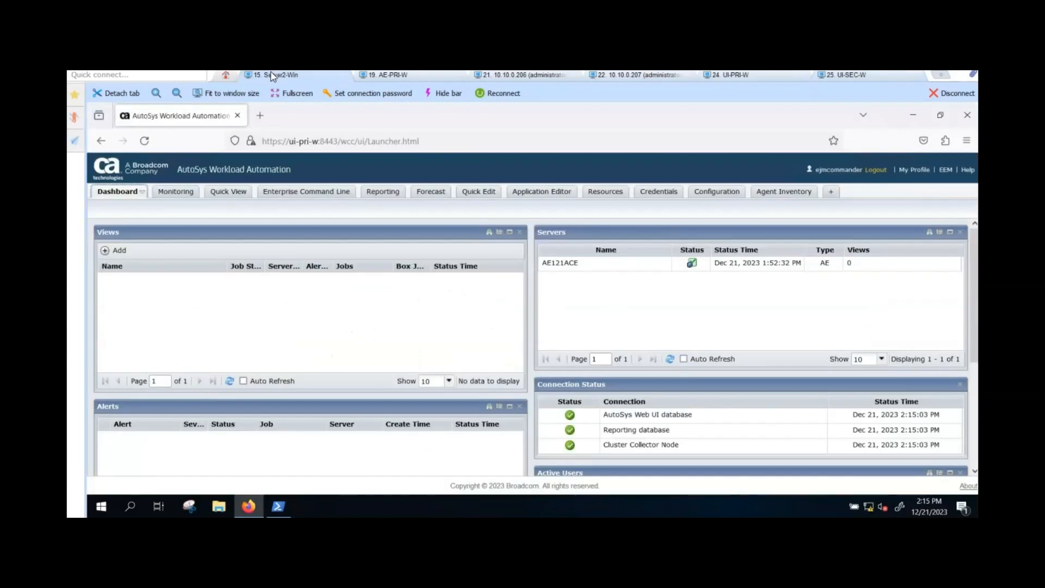
click(259, 116)
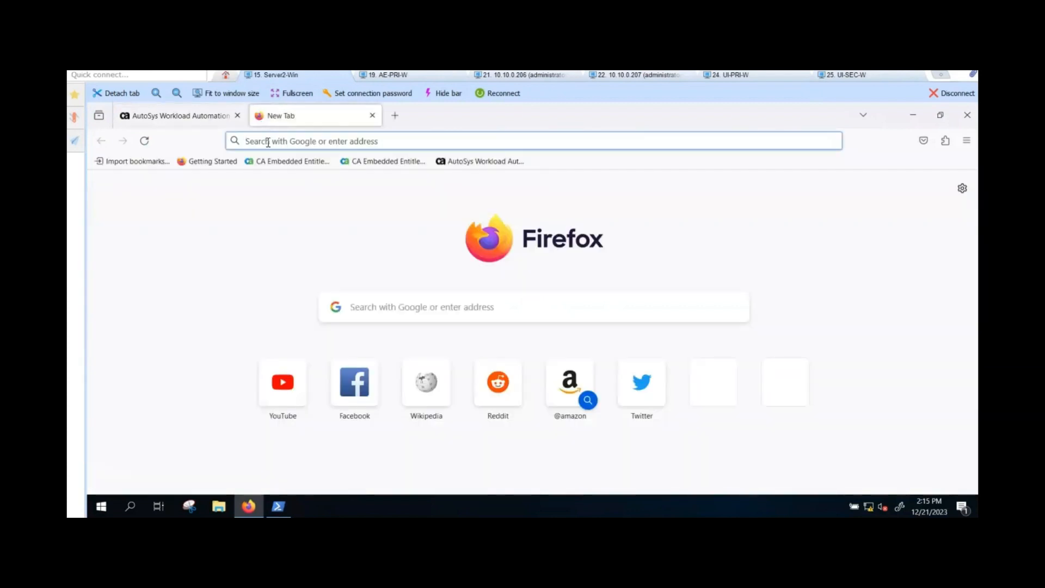
text(https://ui-sec-w:8443/wcc)
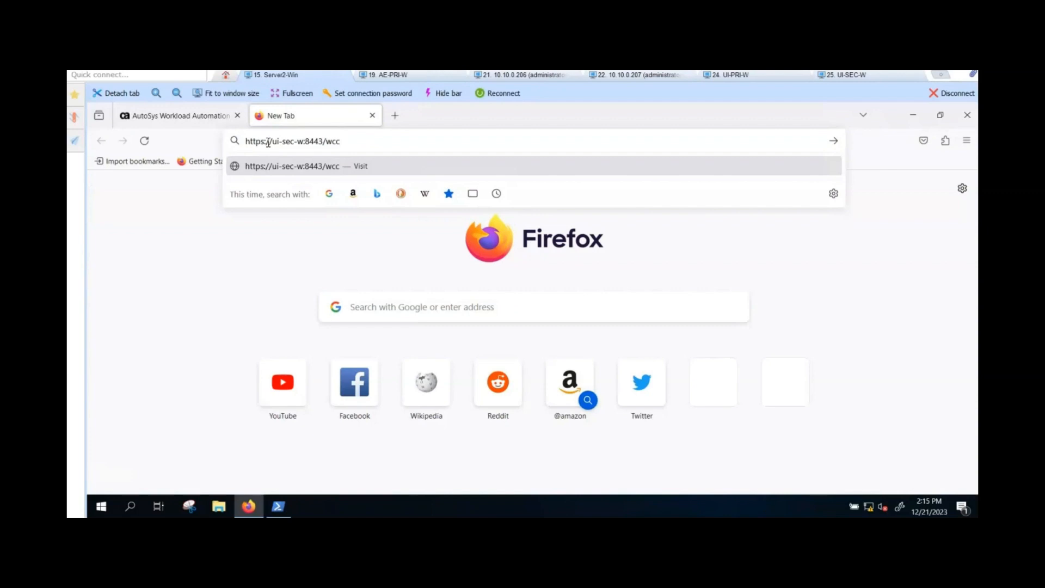
key(Return)
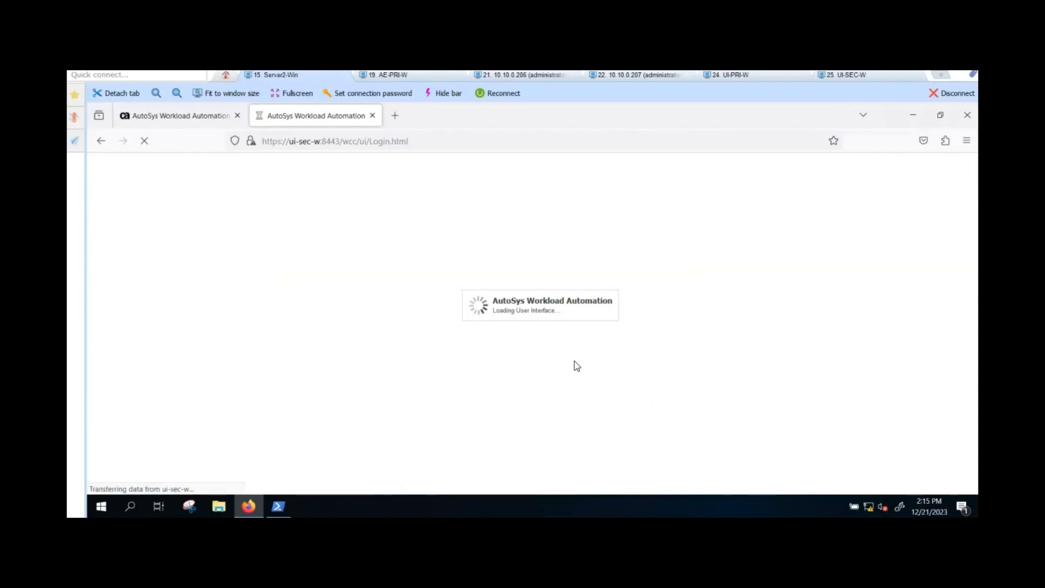
Step: Log in to the secondary AutoSys Web UI as ejmcommander, entering the account password
text(ejmcommander)
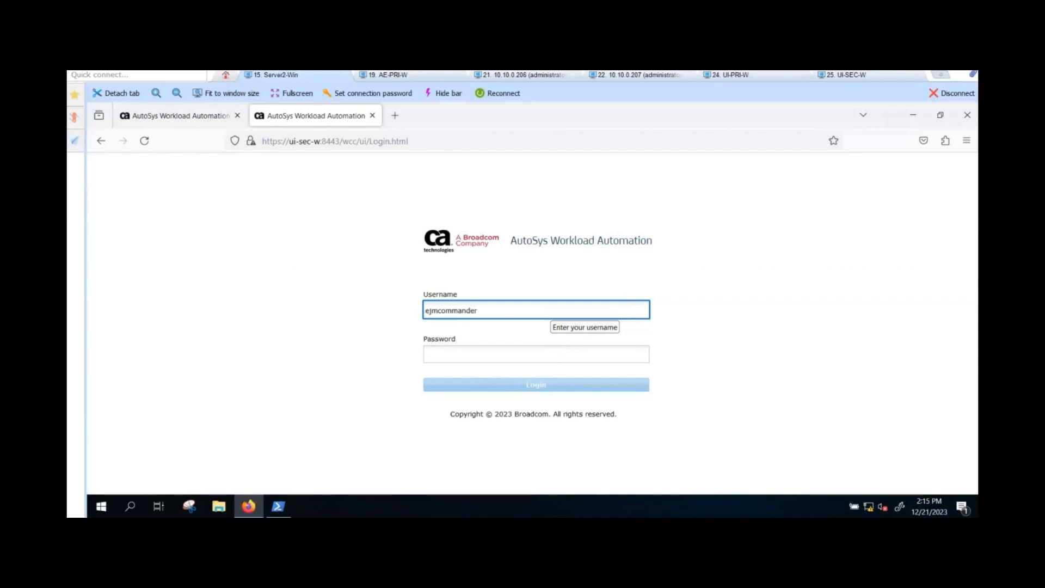
key(Tab)
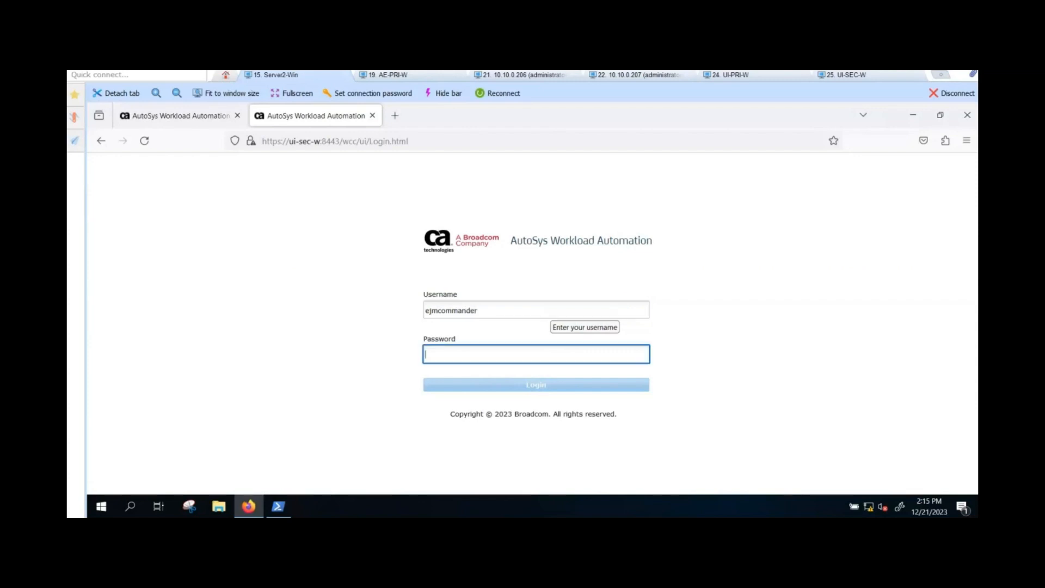
text(•••••••)
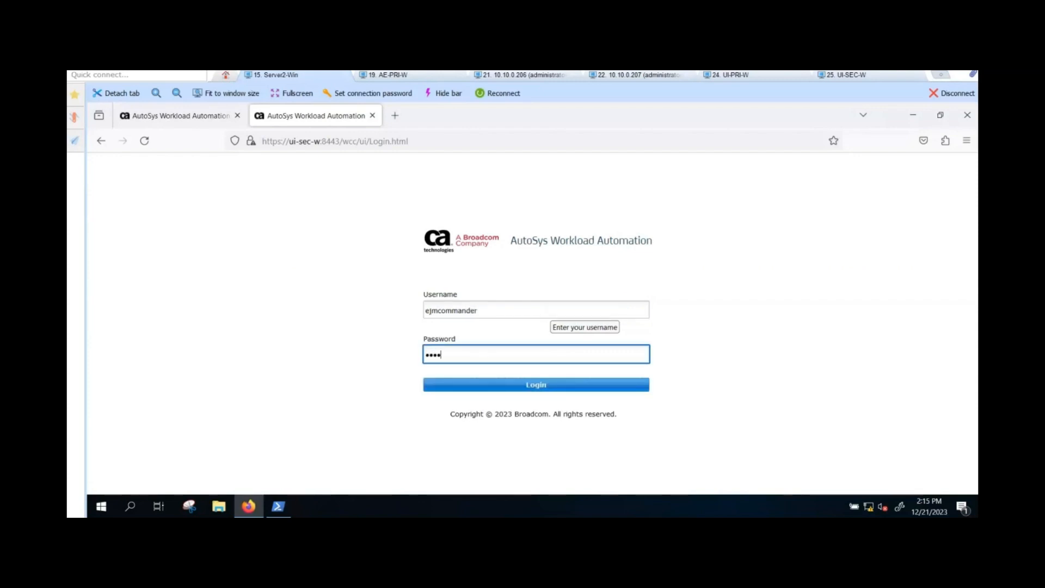
text(•••••)
click(513, 386)
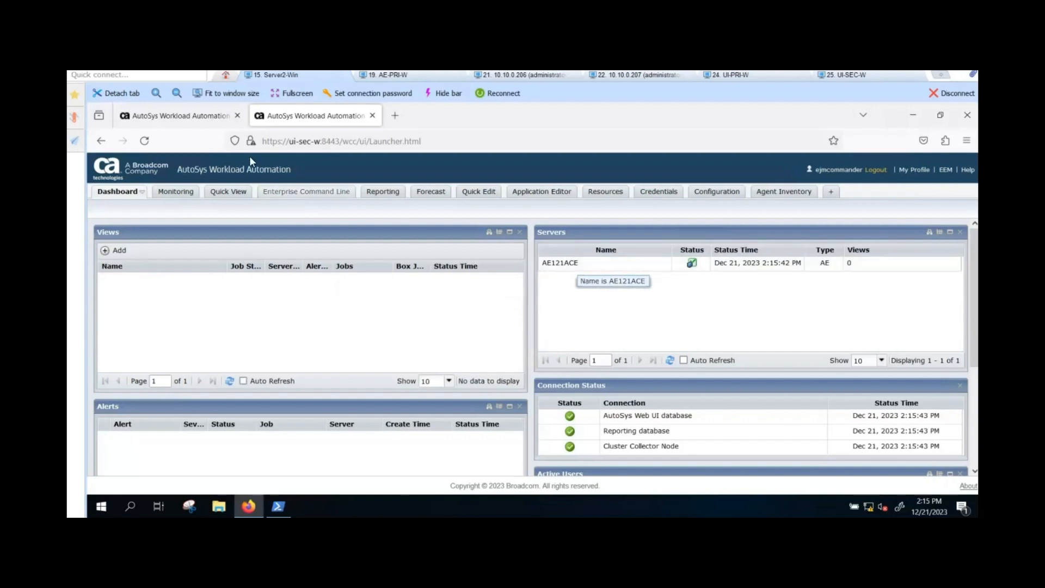
Step: Compare the Web UI dashboards of ui-pri-w and ui-sec-w, and review the AE121ACE server configuration on ui-sec-w
click(207, 115)
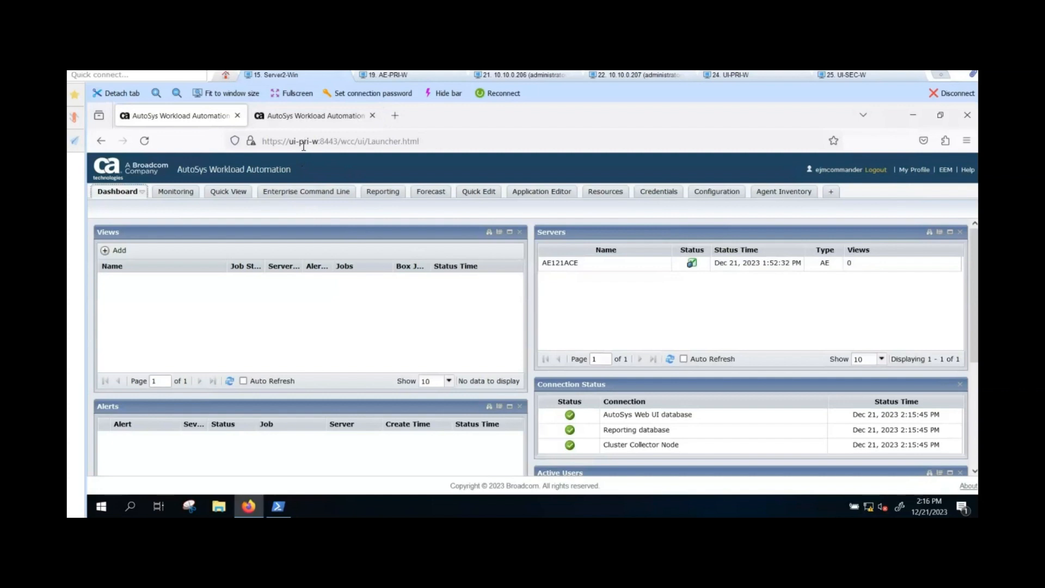
click(306, 117)
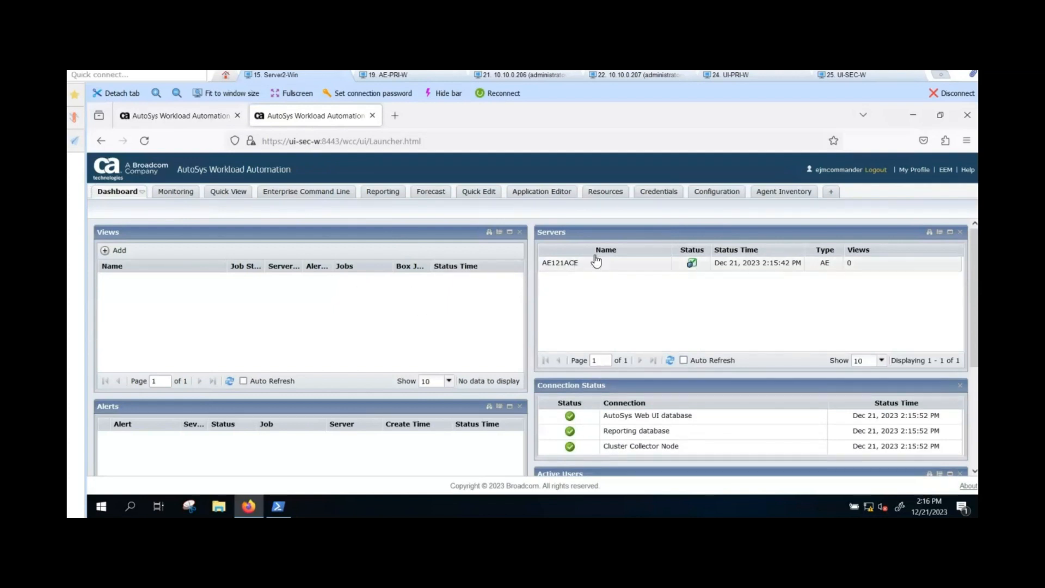
click(709, 195)
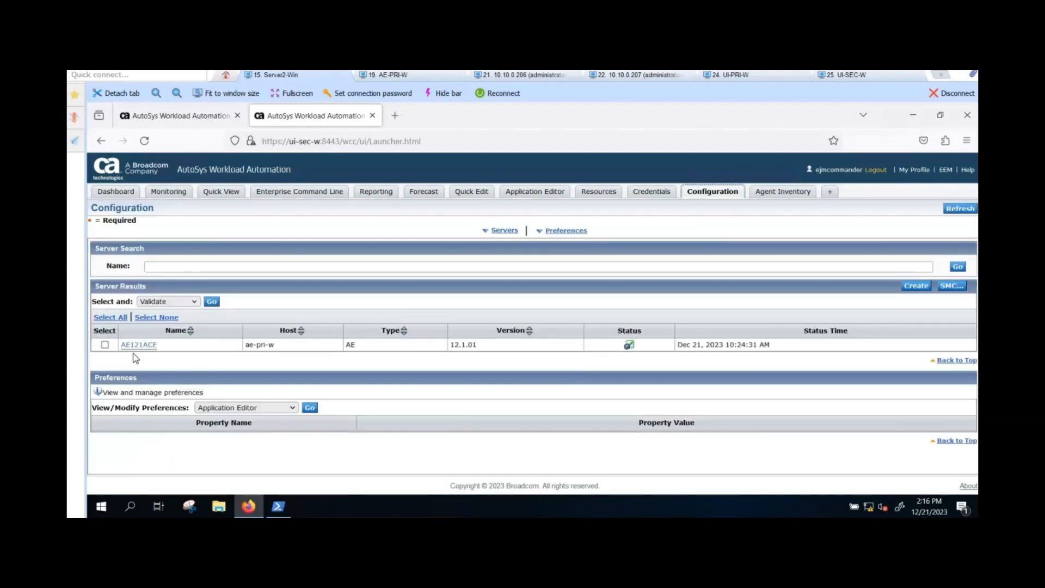
click(138, 345)
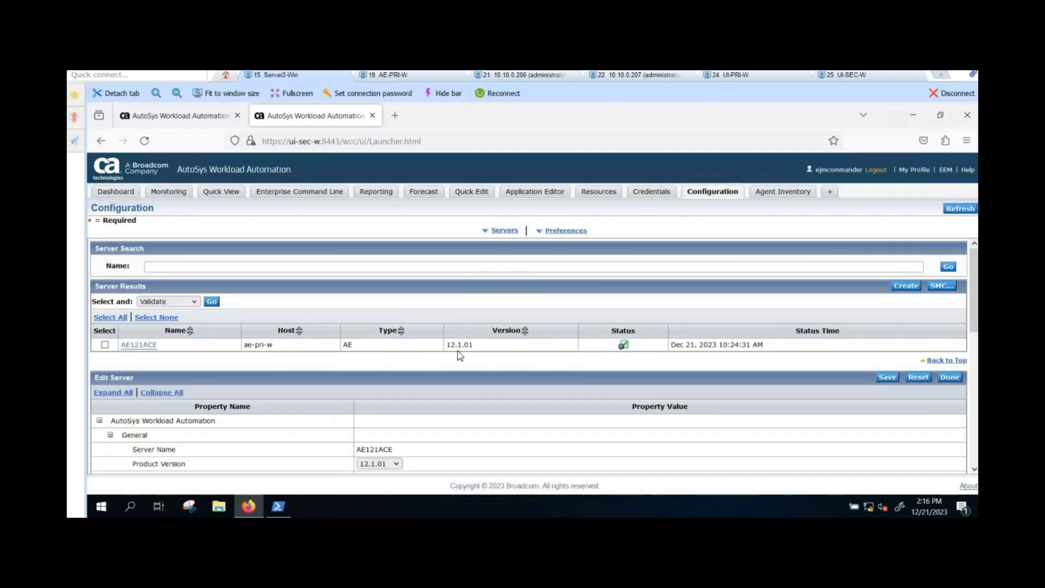
scroll(460, 356, down, 5)
scroll(457, 350, up, 5)
click(121, 194)
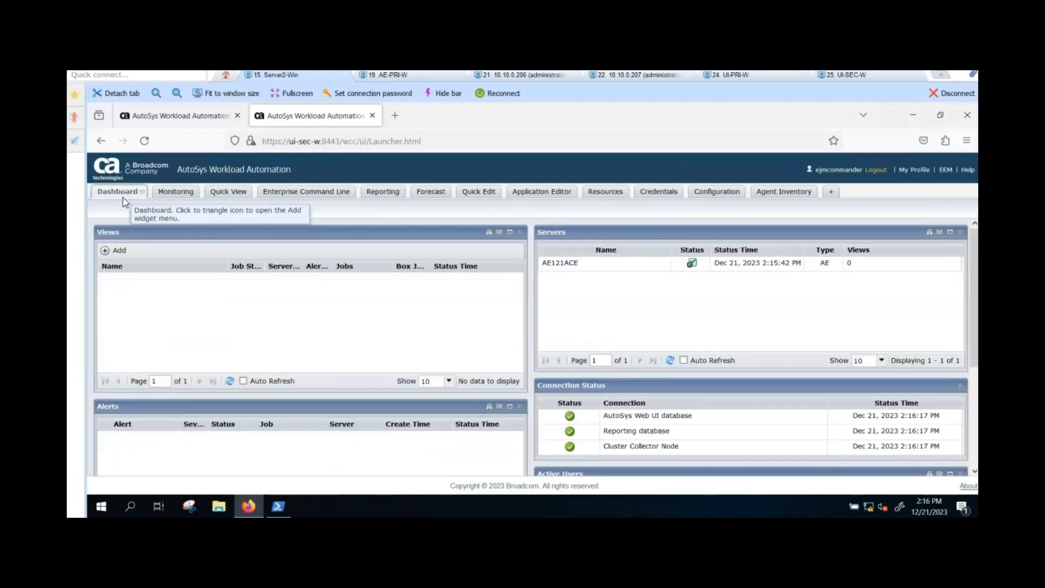